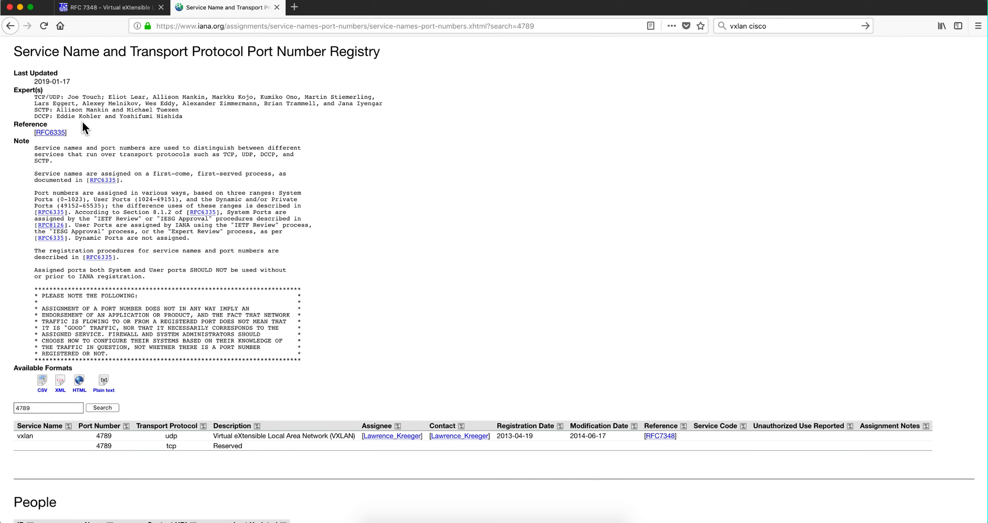
# Examine the Ethertype field of the outer Ethernet header in RFC 7348
pyautogui.click(110, 8)
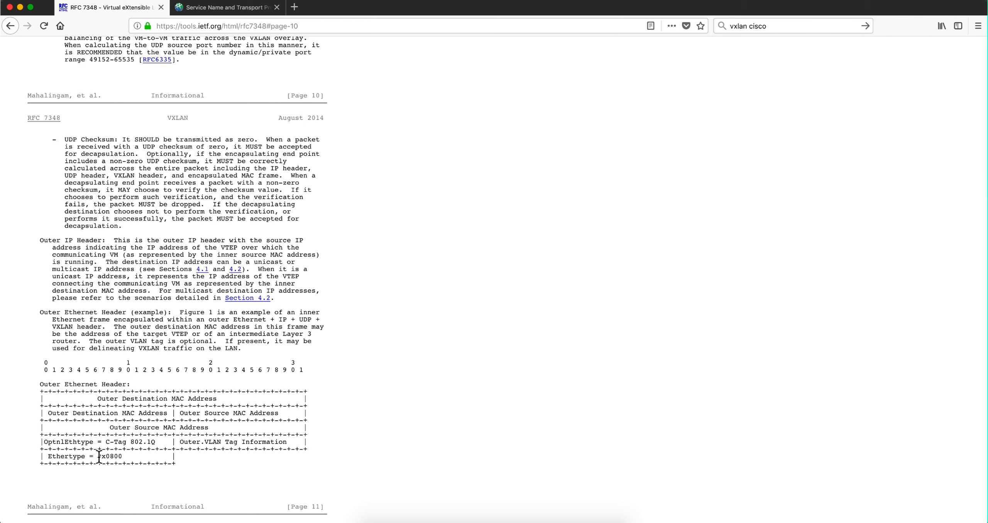
pyautogui.moveTo(107, 458); pyautogui.dragTo(122, 458)
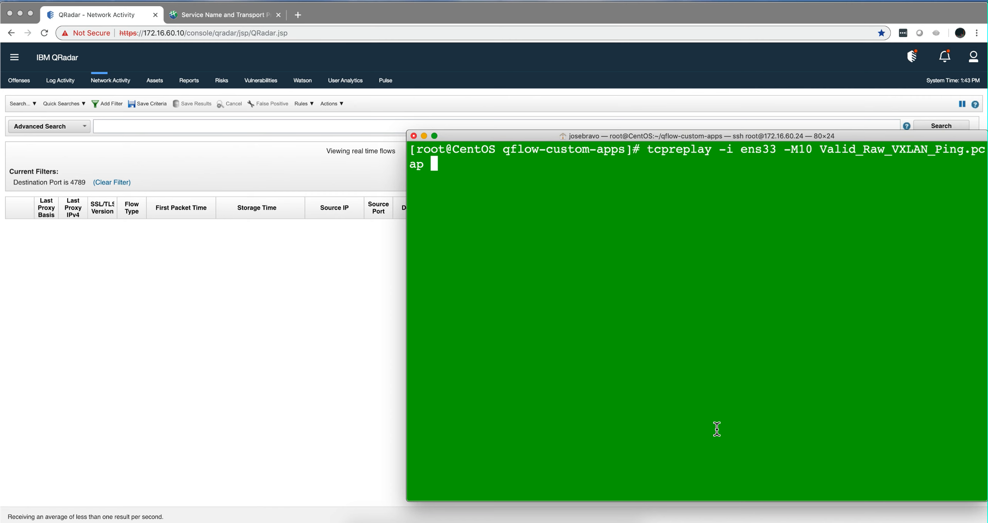
# Replay Valid_Raw_VXLAN_Ping.pcap on interface ens33 with tcpreplay -M10, and pause the real-time flows in QRadar
pyautogui.press('Return')
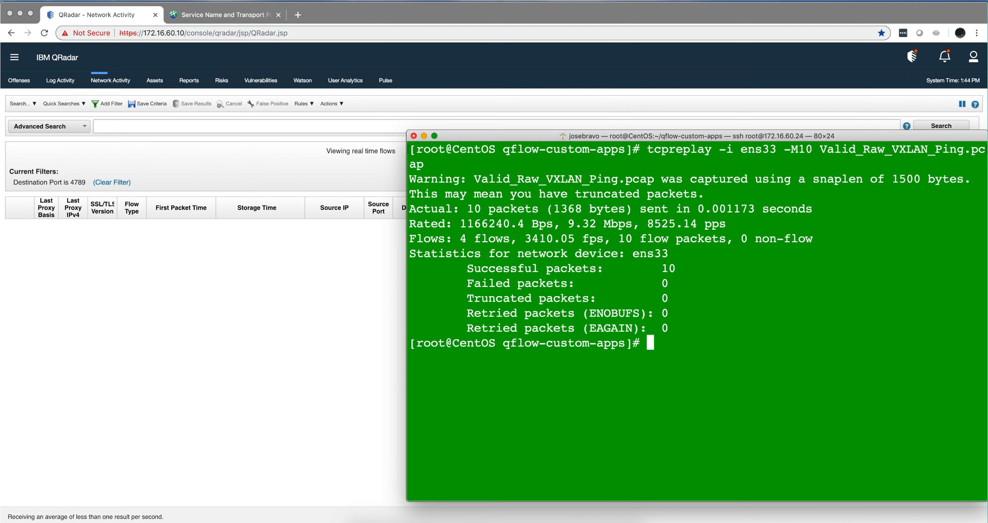
pyautogui.click(327, 387)
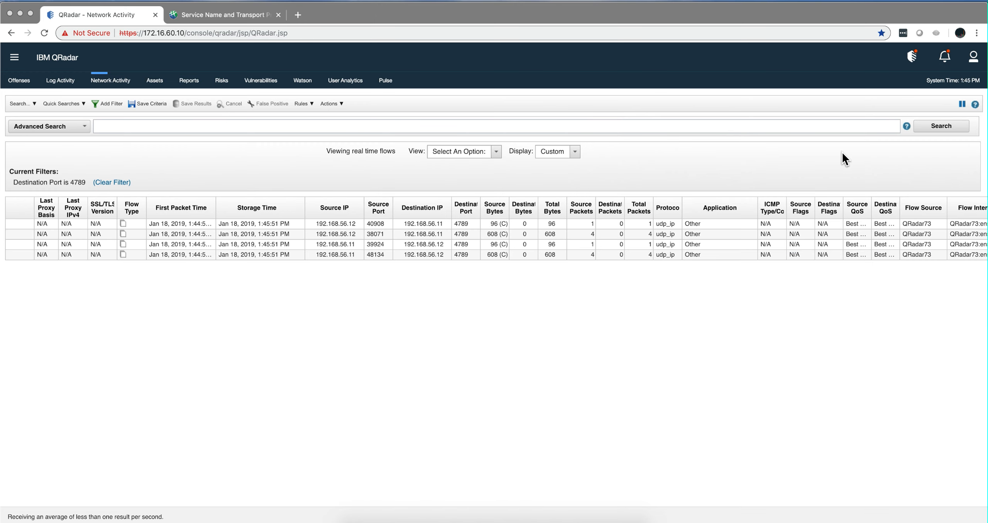
pyautogui.click(962, 105)
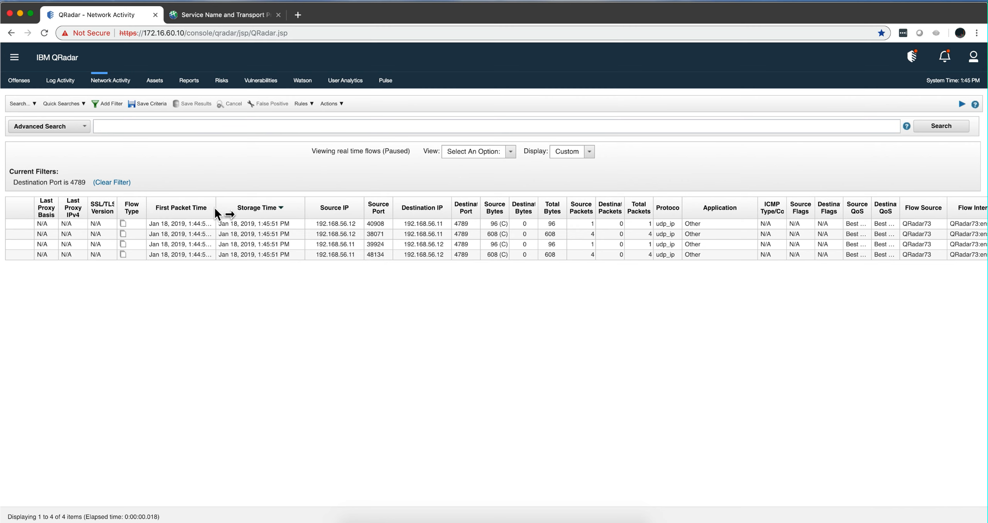
# Open the flow with source port 39924 and inspect its application classification and the leading hex bytes of its source payload
pyautogui.doubleClick(253, 244)
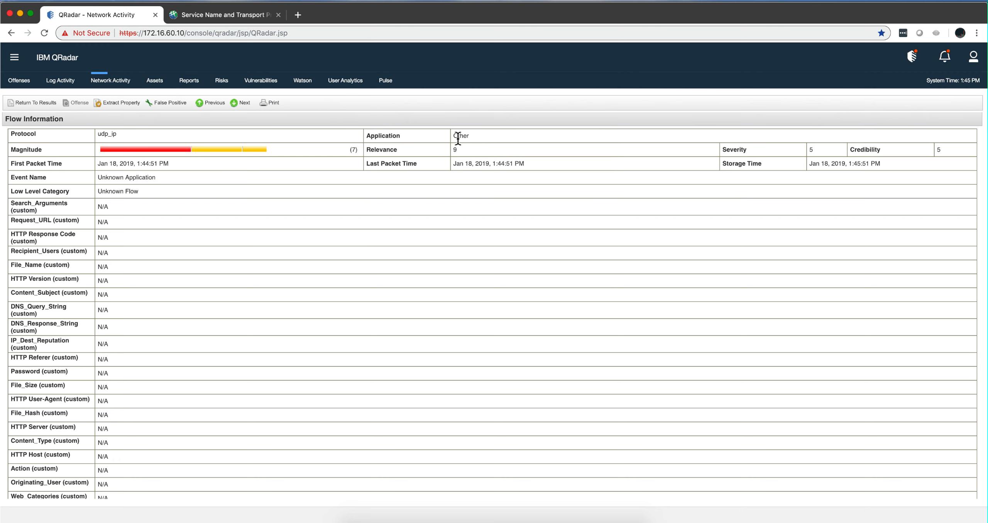
pyautogui.moveTo(458, 139)
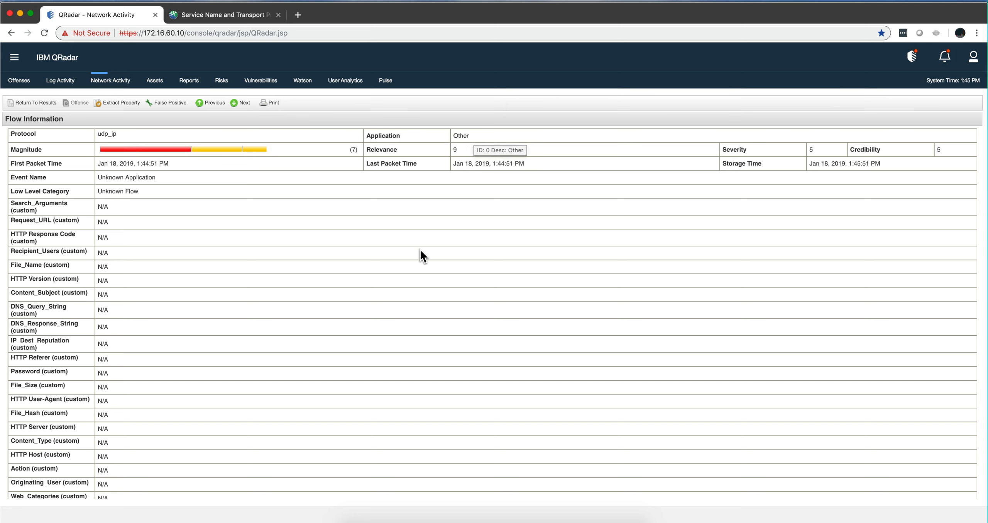
pyautogui.scroll(-5, 411, 267)
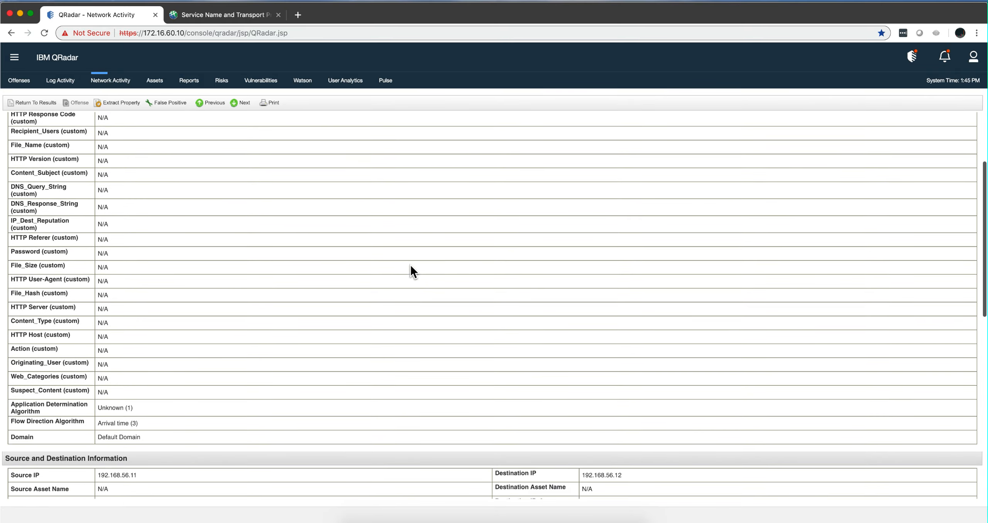
pyautogui.scroll(-5, 410, 266)
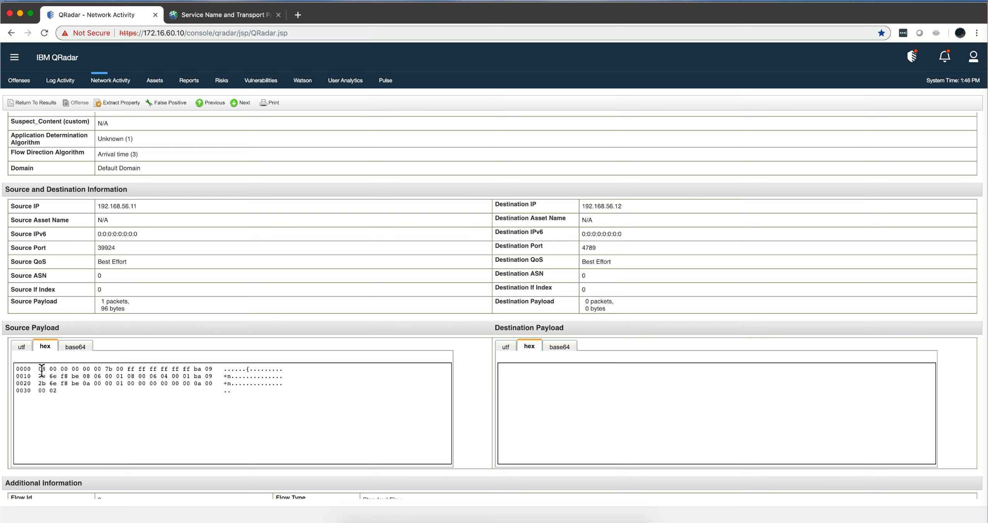
pyautogui.moveTo(34, 370); pyautogui.dragTo(123, 369)
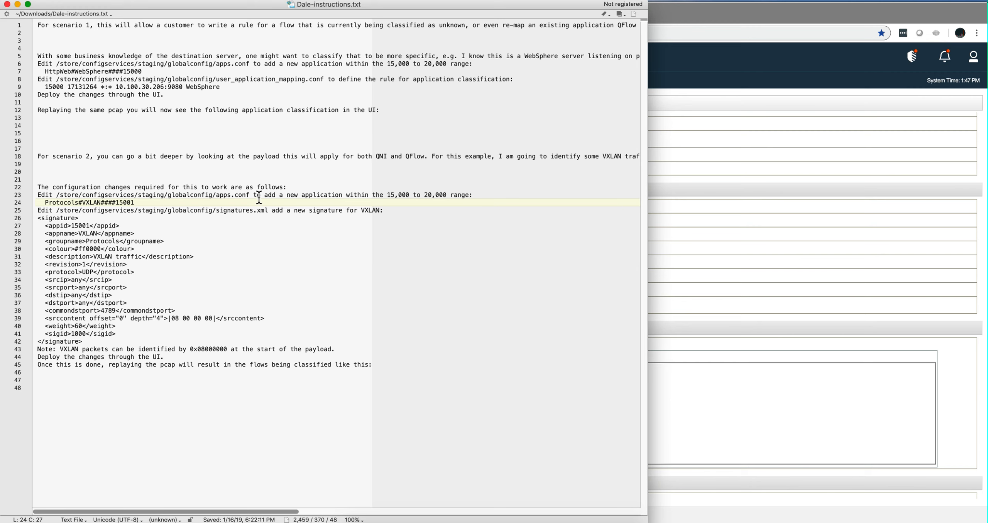
# Copy the apps.conf entry Protocols#VXLAN####15001 from the instructions text file
pyautogui.moveTo(250, 195); pyautogui.dragTo(216, 195)
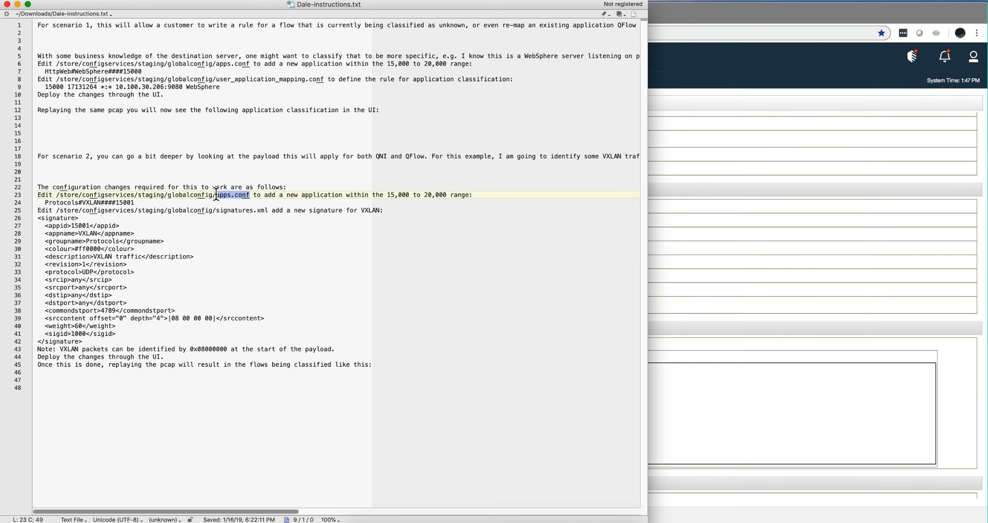
pyautogui.click(139, 202)
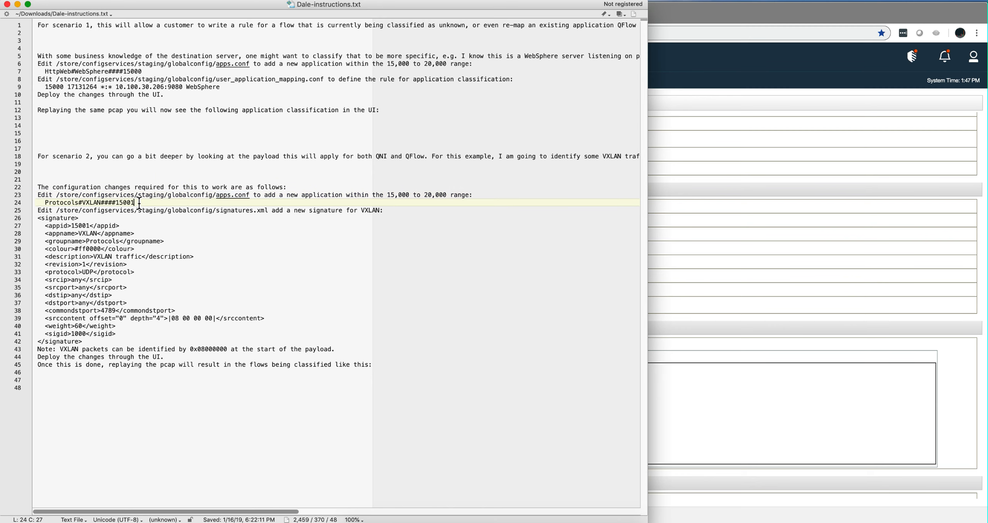
pyautogui.moveTo(140, 203); pyautogui.dragTo(46, 203)
pyautogui.press('super+c')
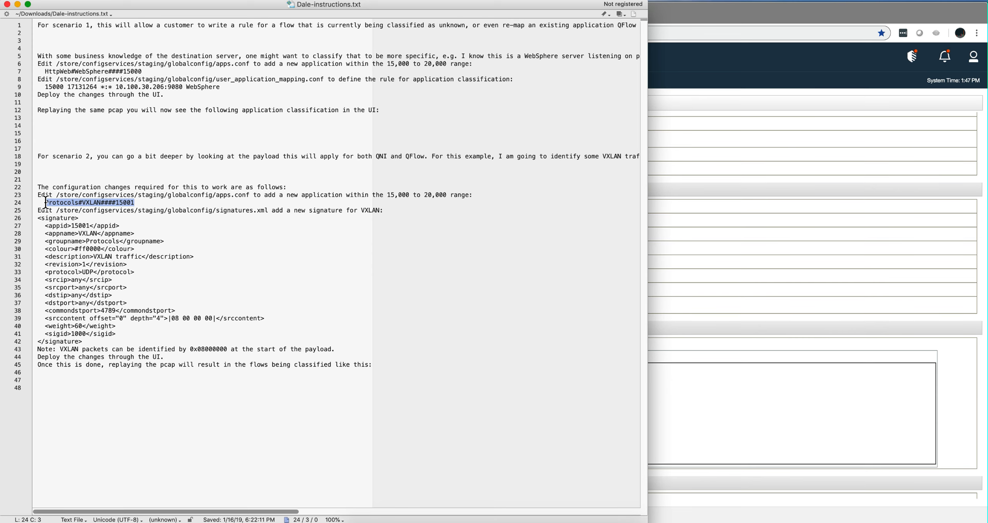
# In the terminal, open apps.conf in vi, insert Protocols#VXLAN####15001 as a new first line, and save the file
pyautogui.press('super+Tab')
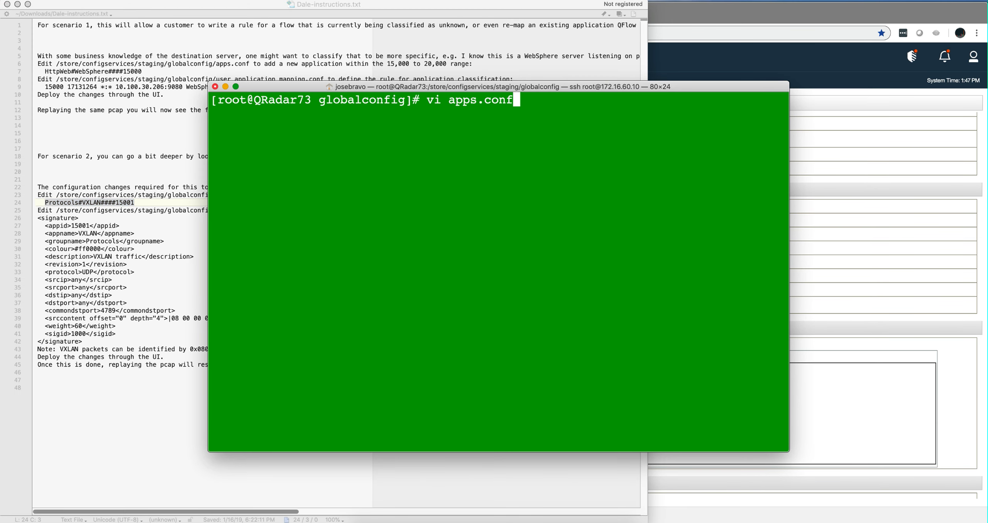
pyautogui.press('Return')
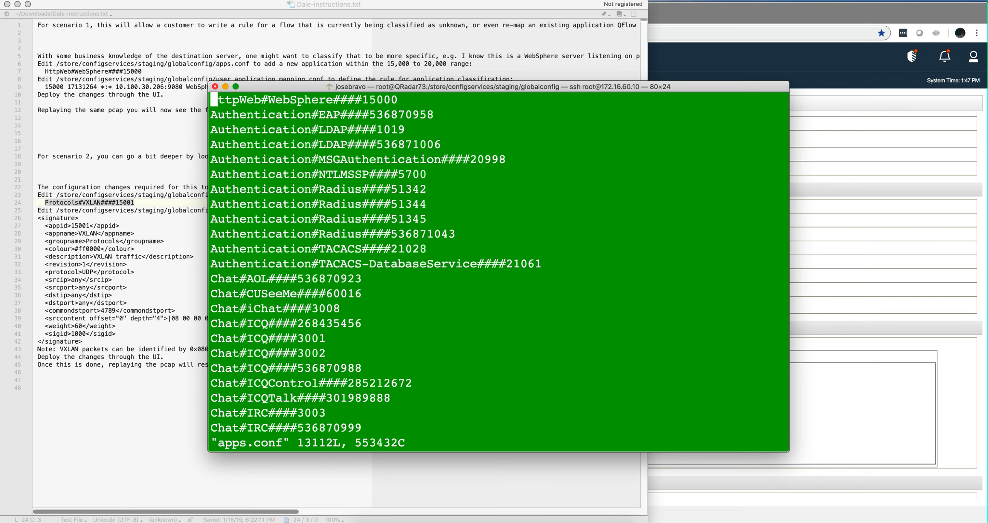
pyautogui.press('i')
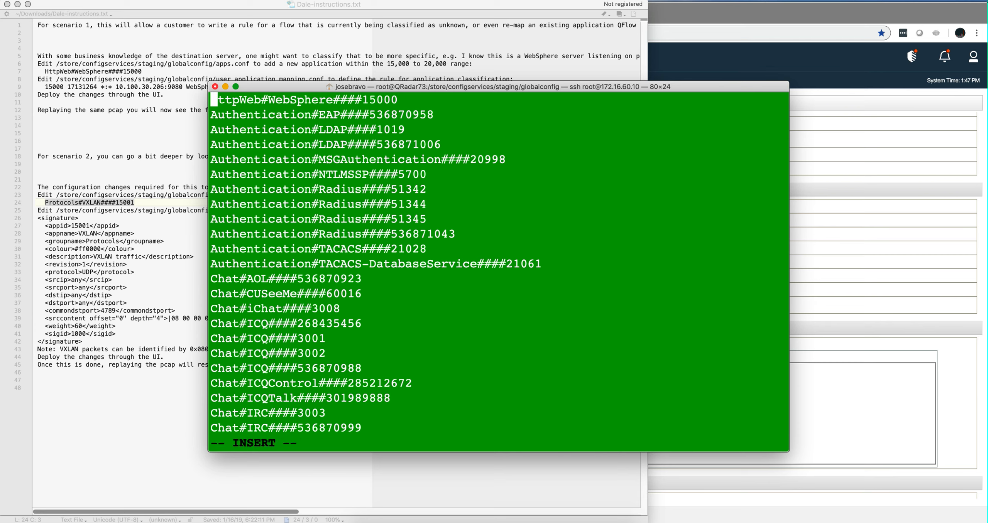
pyautogui.press('Return')
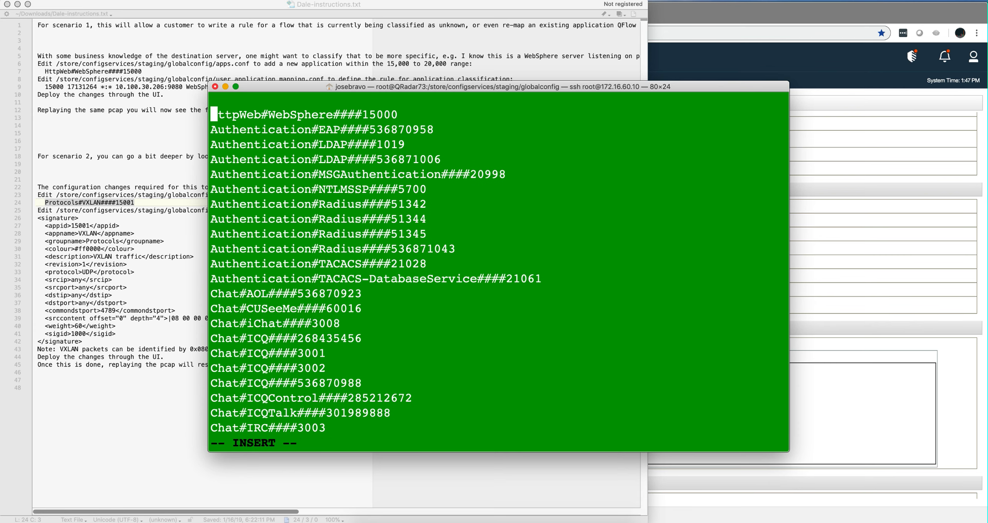
pyautogui.press('Up')
pyautogui.press('super+v')
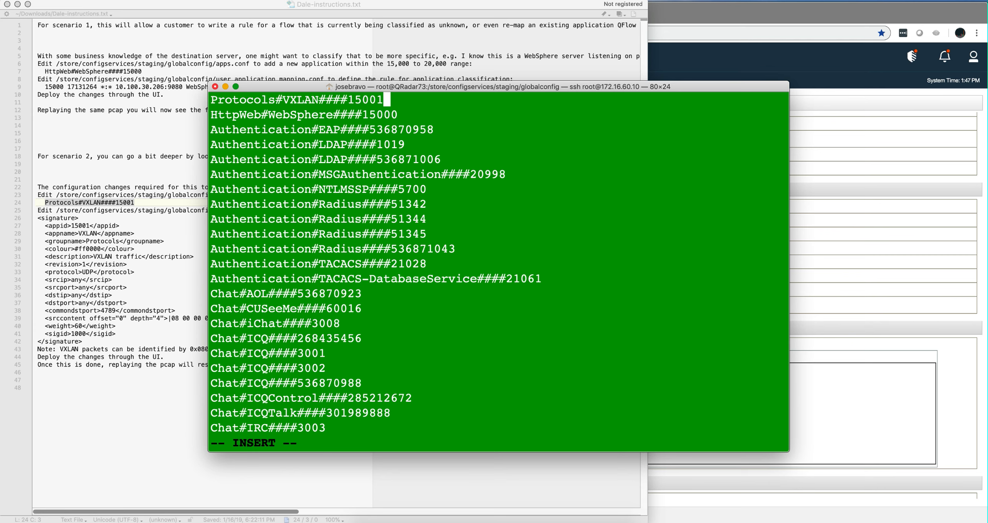
pyautogui.press('Escape')
pyautogui.write(':w')
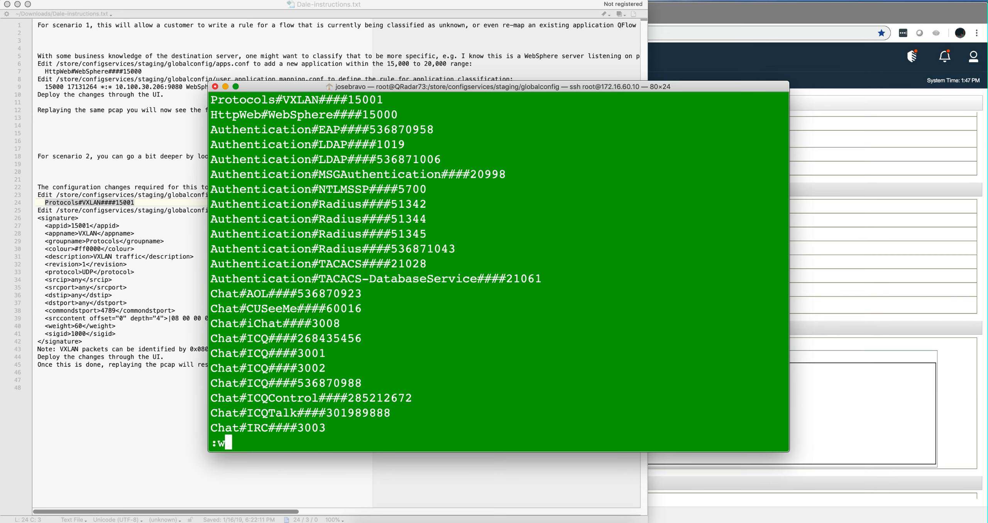
pyautogui.write('q')
pyautogui.press('Return')
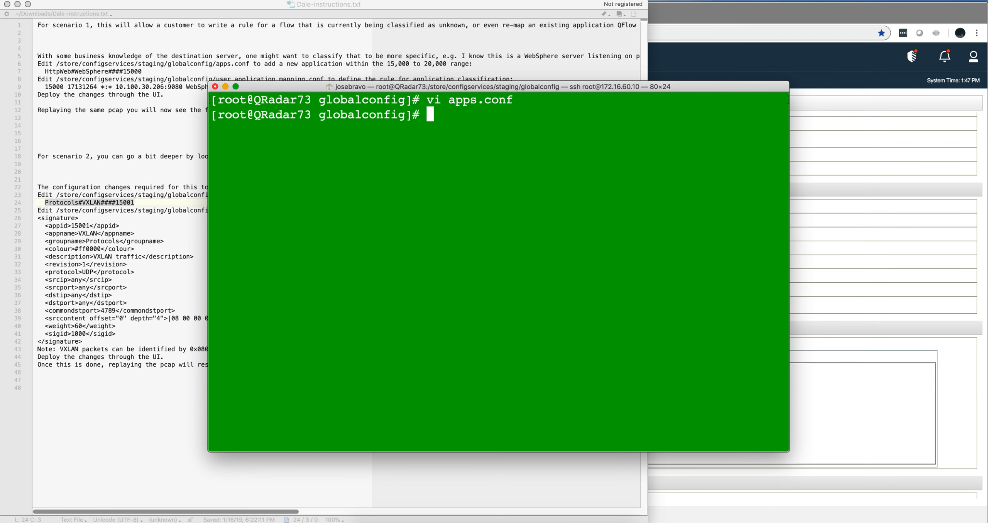
# Copy the complete VXLAN signature block for signatures.xml from the instructions file and minimize that file's window
pyautogui.click(191, 224)
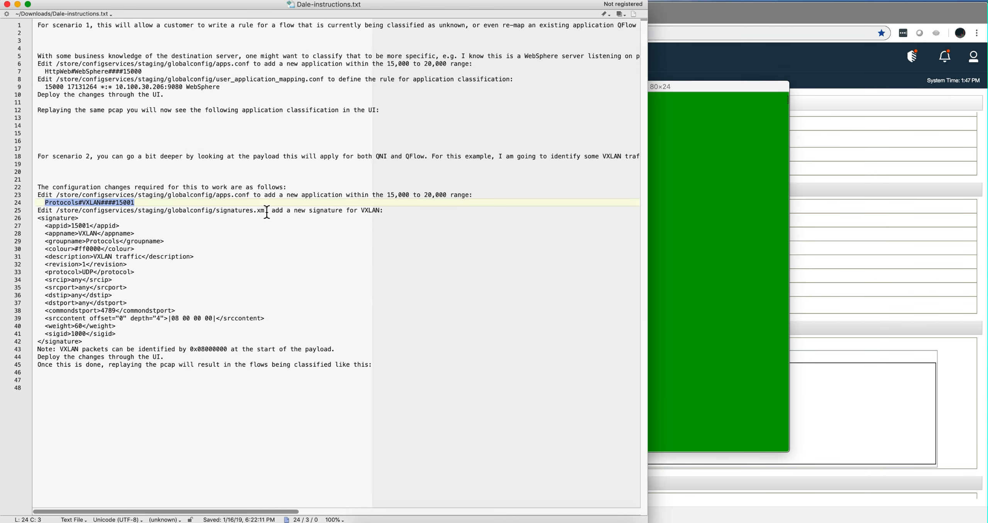
pyautogui.moveTo(268, 210); pyautogui.dragTo(215, 211)
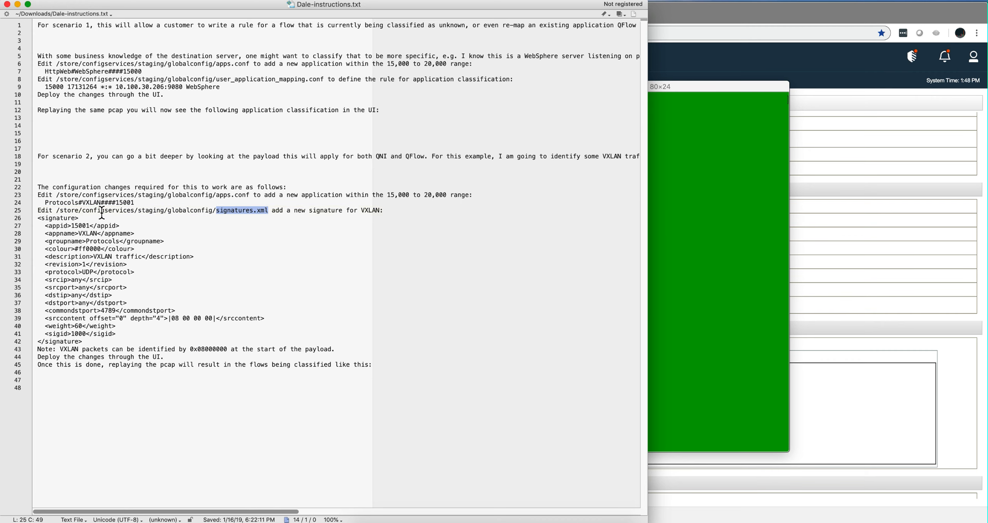
pyautogui.moveTo(37, 218)
pyautogui.mouseDown()
pyautogui.moveTo(51, 340)
pyautogui.moveTo(85, 341)
pyautogui.mouseUp()
pyautogui.press('super+c')
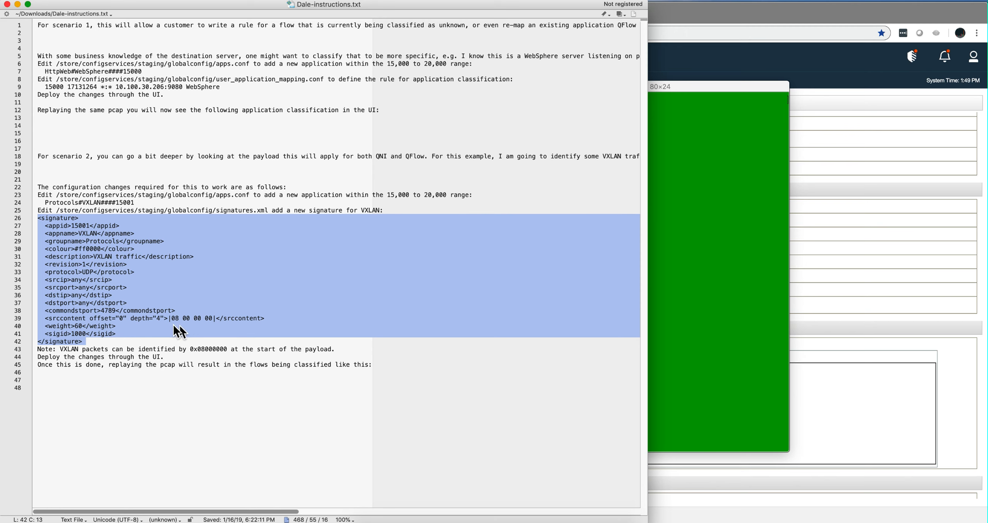
pyautogui.rightClick(90, 281)
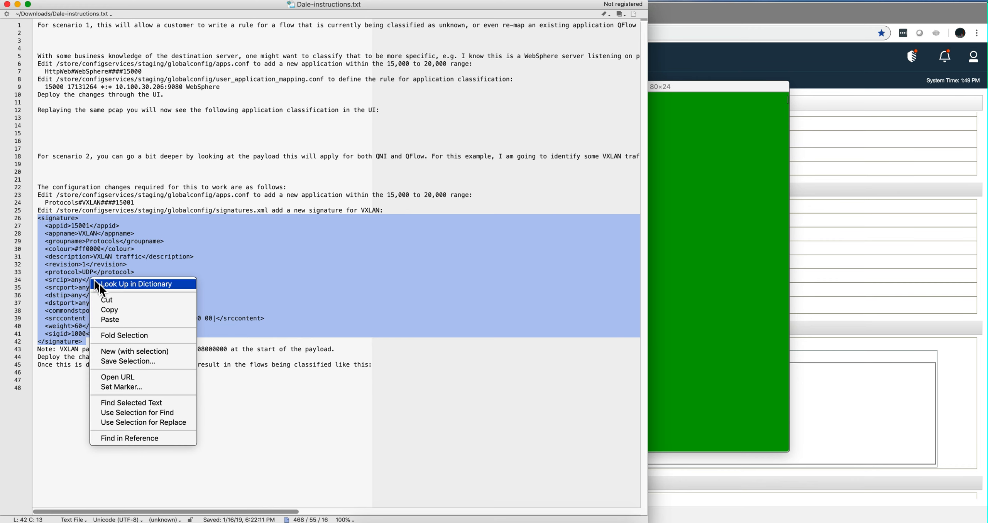
pyautogui.click(109, 312)
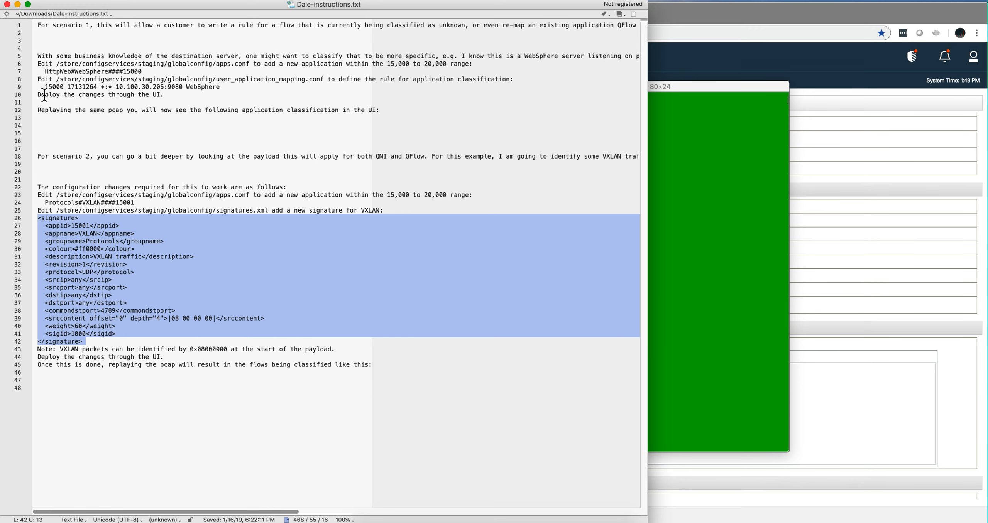
pyautogui.click(17, 4)
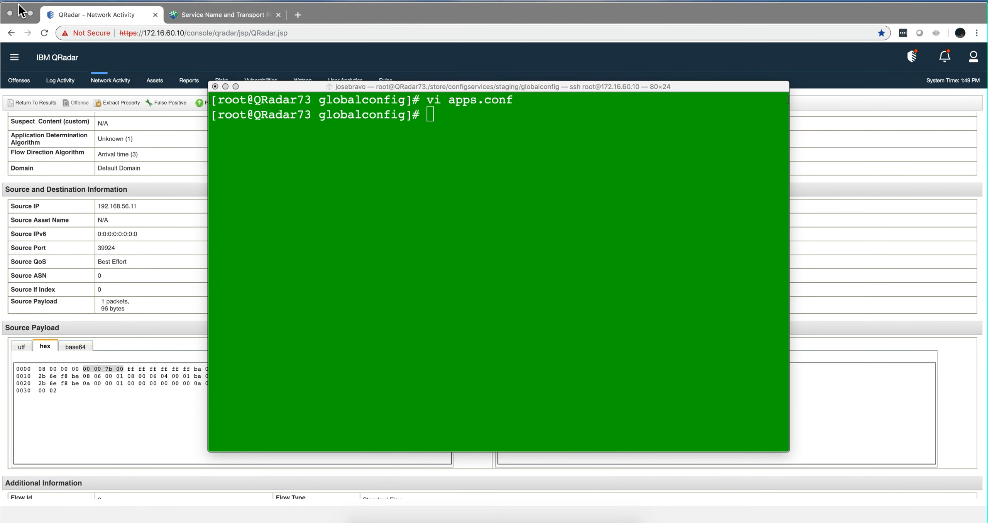
# Open signatures.xml in vi and paste the VXLAN signature (app ID 15001, UDP, port 4789) before the first existing signature
pyautogui.click(304, 279)
pyautogui.write('vi  signatures.xml')
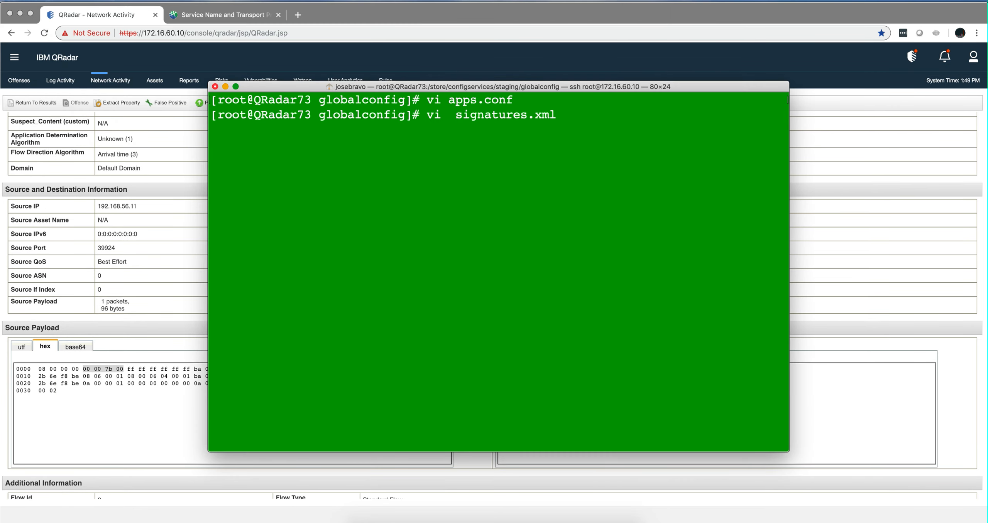
pyautogui.press('Return')
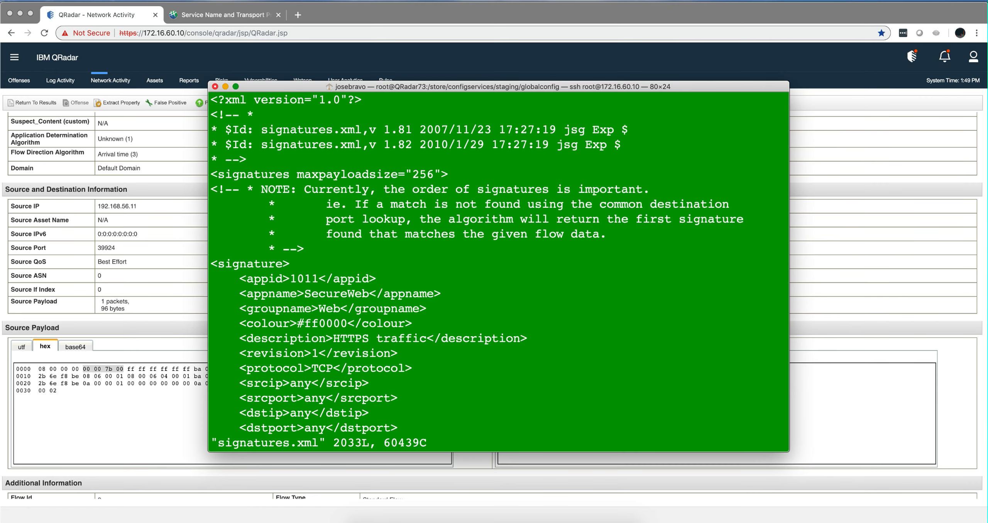
pyautogui.press('i')
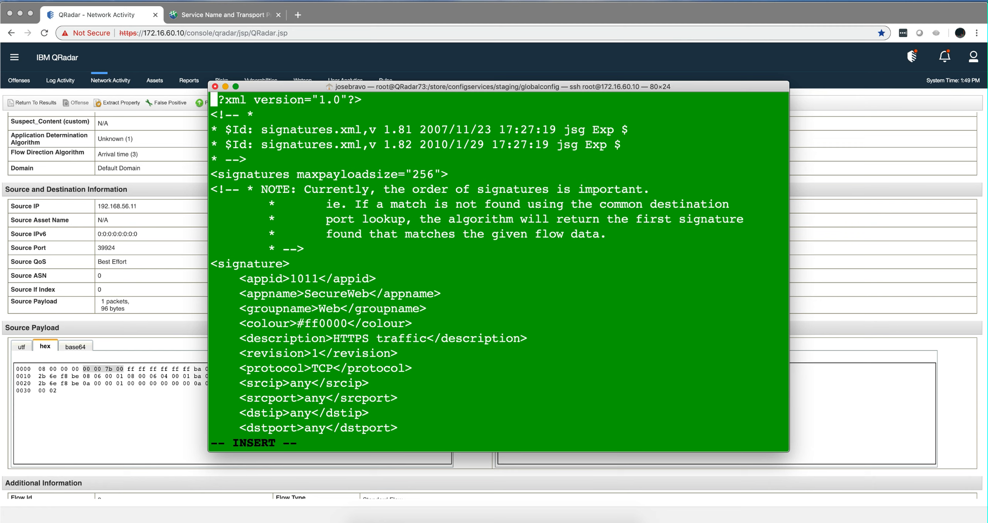
pyautogui.press('Down')
pyautogui.press('Down')
pyautogui.press('Down')
pyautogui.press('Down')
pyautogui.press('Down')
pyautogui.press('Down')
pyautogui.press('Down')
pyautogui.press('Down')
pyautogui.press('Down')
pyautogui.press('Down')
pyautogui.press('Down')
pyautogui.press('Return')
pyautogui.press('Up')
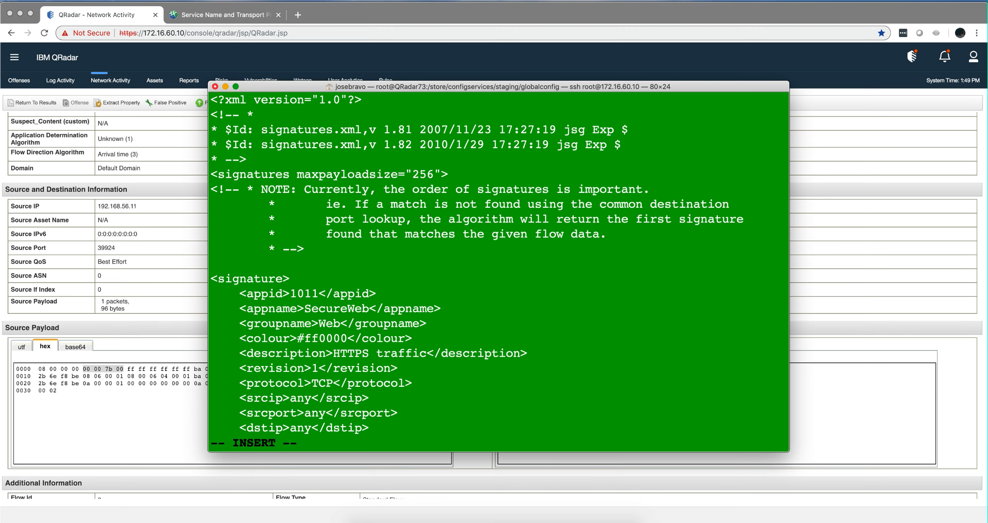
pyautogui.press('super+v')
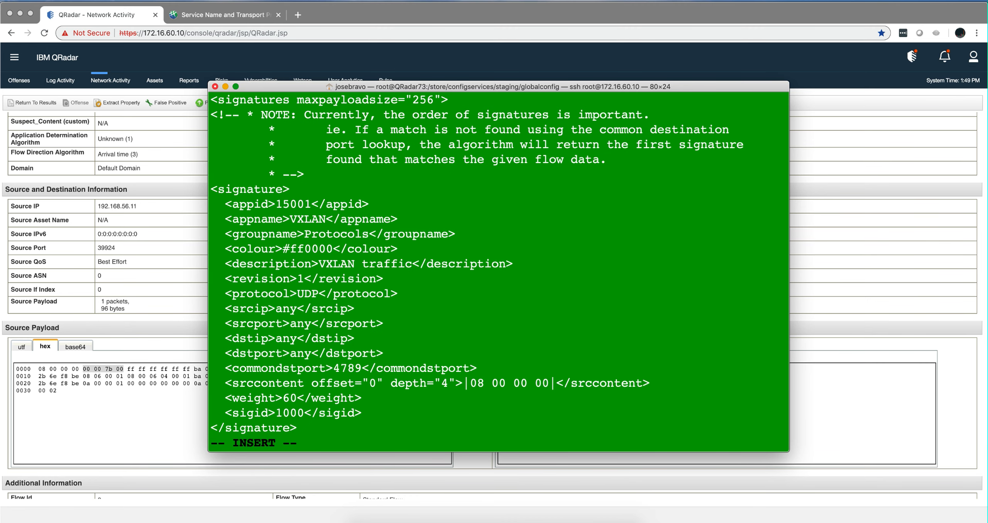
# Save signatures.xml, quit vi, and switch back to the QRadar flow details
pyautogui.press('Down')
pyautogui.press('Down')
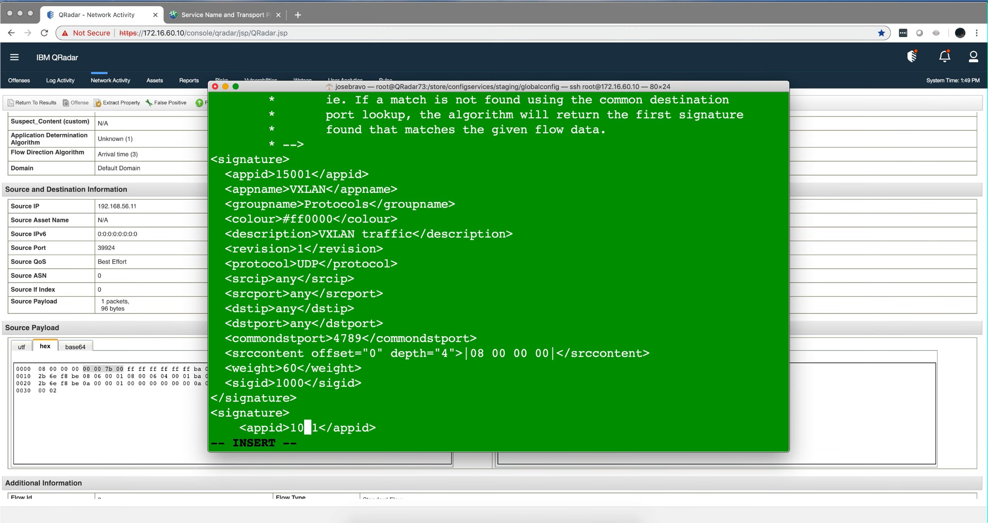
pyautogui.press('Escape')
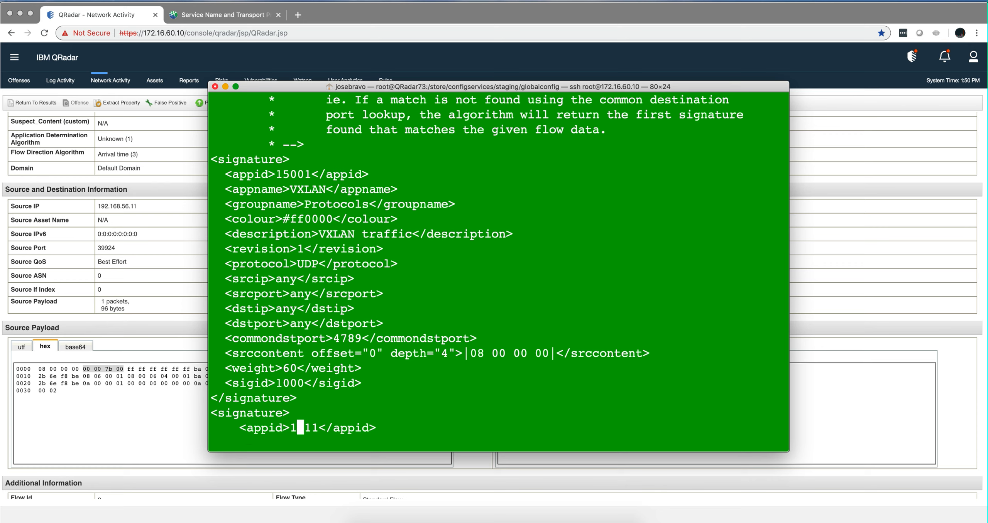
pyautogui.write(':wq')
pyautogui.press('Return')
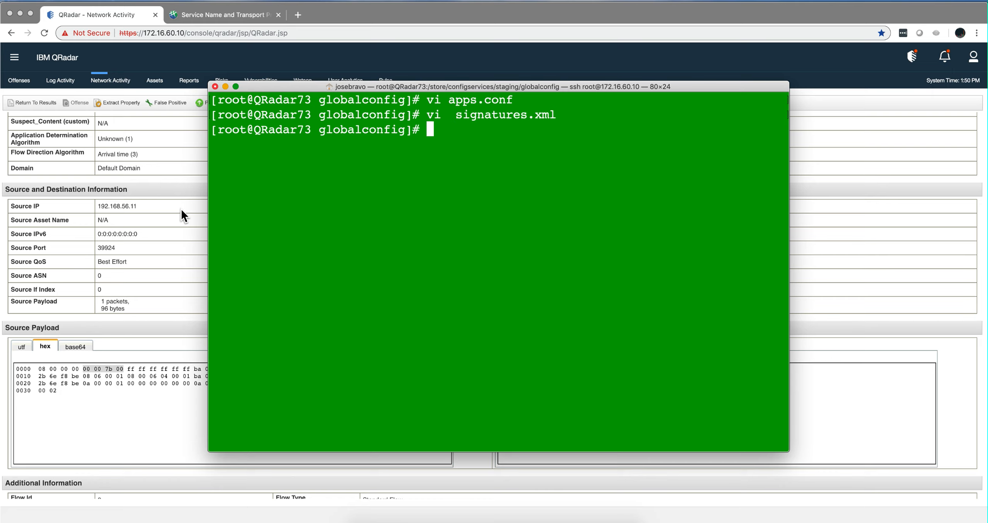
pyautogui.click(138, 163)
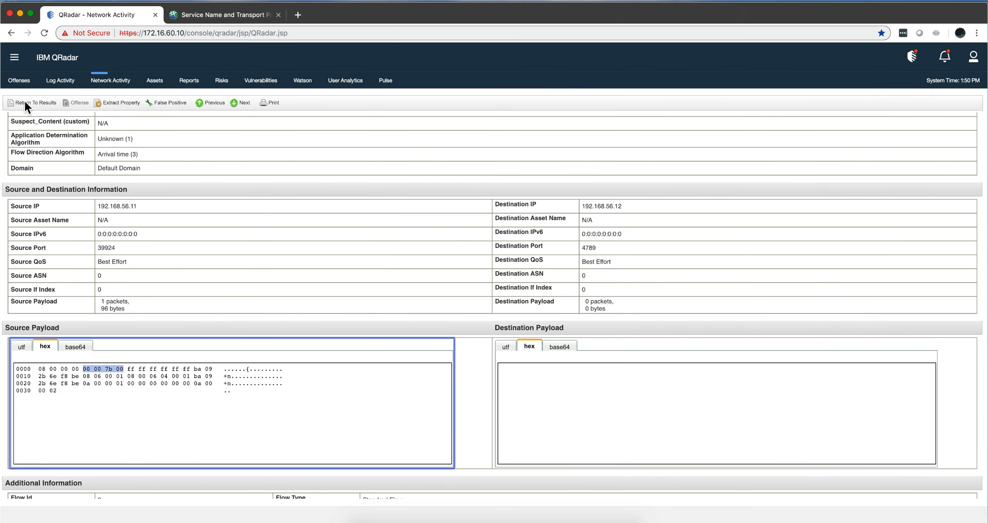
# In the Admin console, expand the details of the undeployed global config files and deploy the changes
pyautogui.click(14, 57)
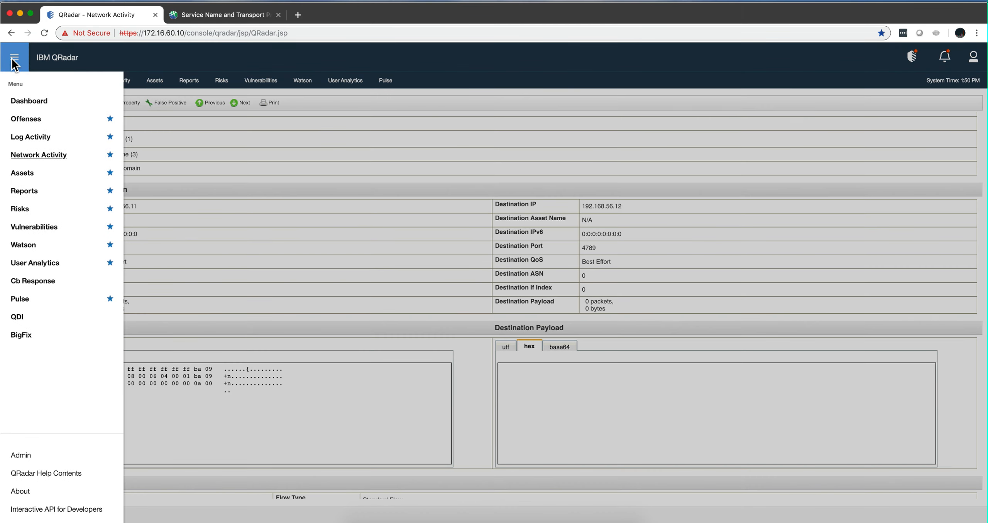
pyautogui.click(21, 457)
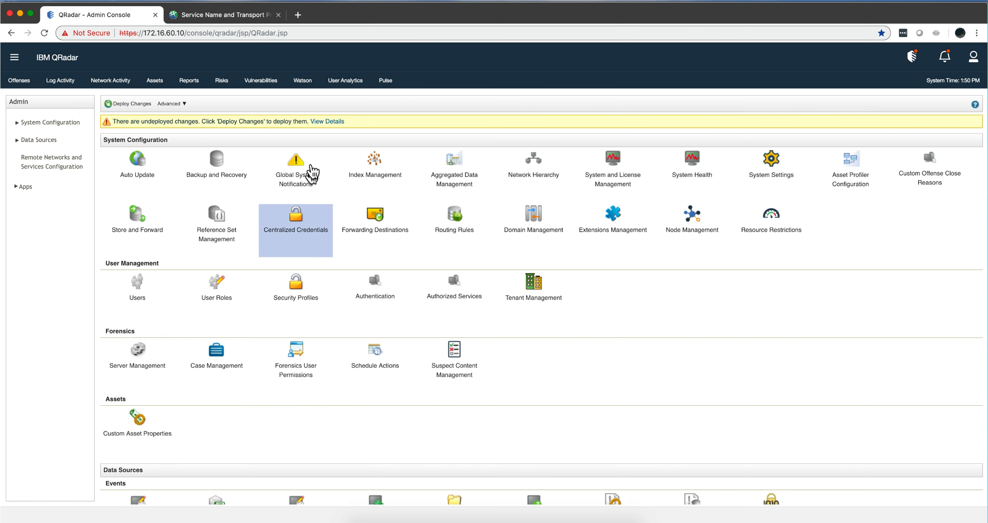
pyautogui.click(326, 121)
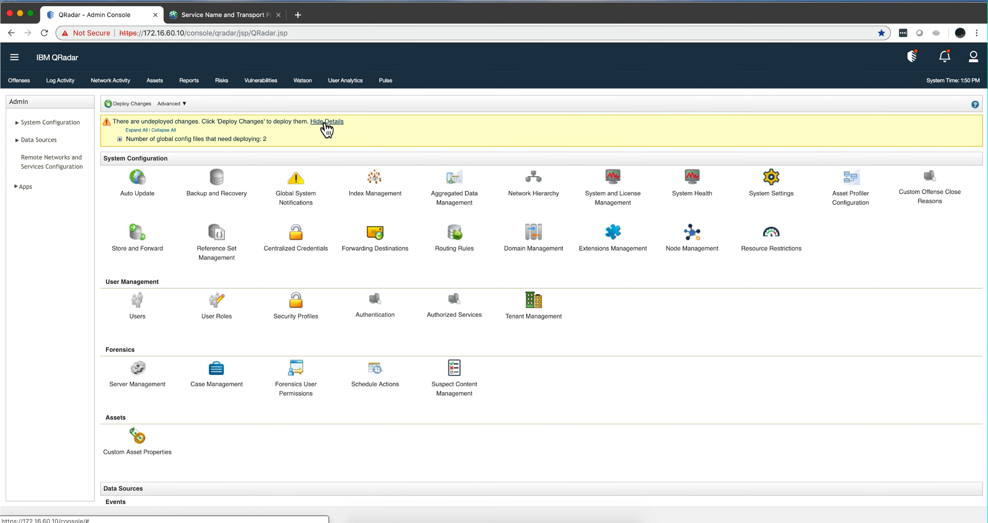
pyautogui.click(120, 139)
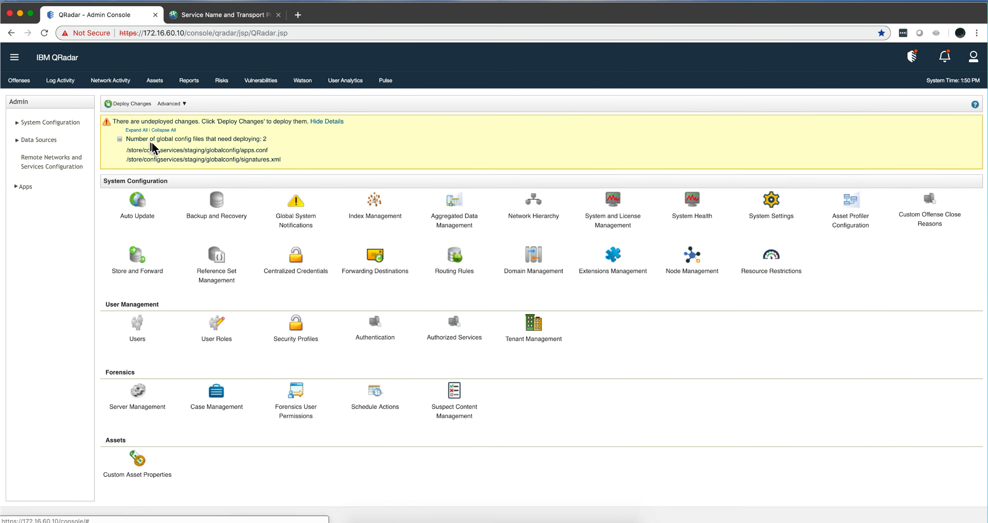
pyautogui.click(132, 104)
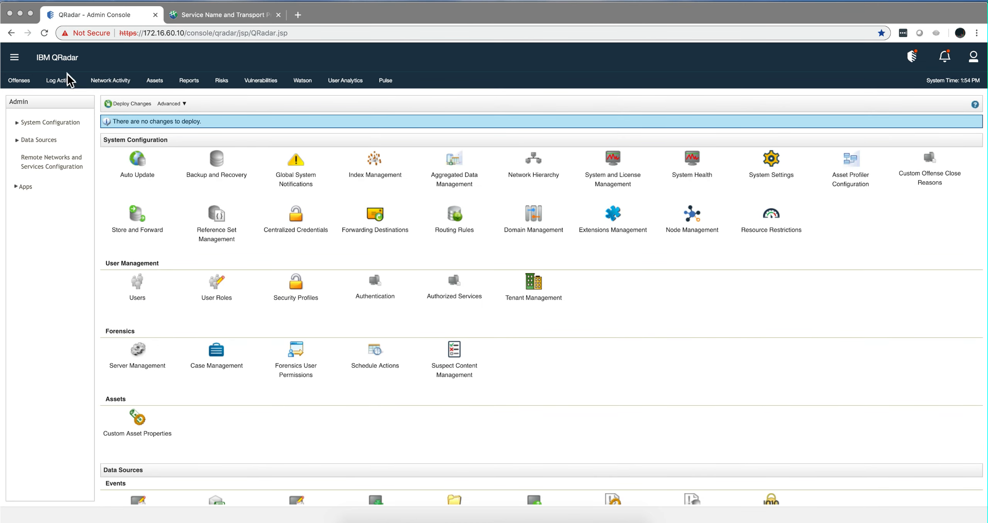
# Return to the Network Activity flow results and view flows in real time with the destination port 4789 filter kept
pyautogui.click(104, 81)
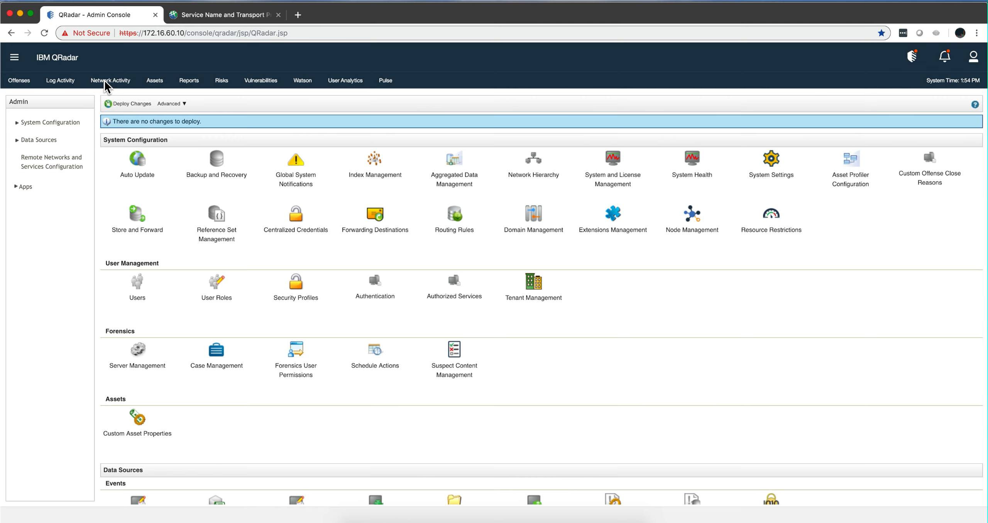
pyautogui.click(106, 82)
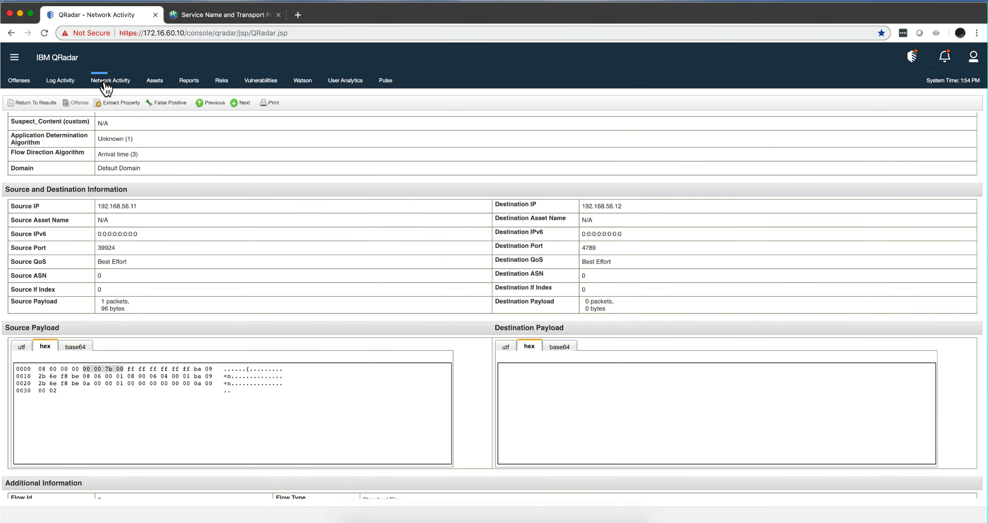
pyautogui.click(35, 101)
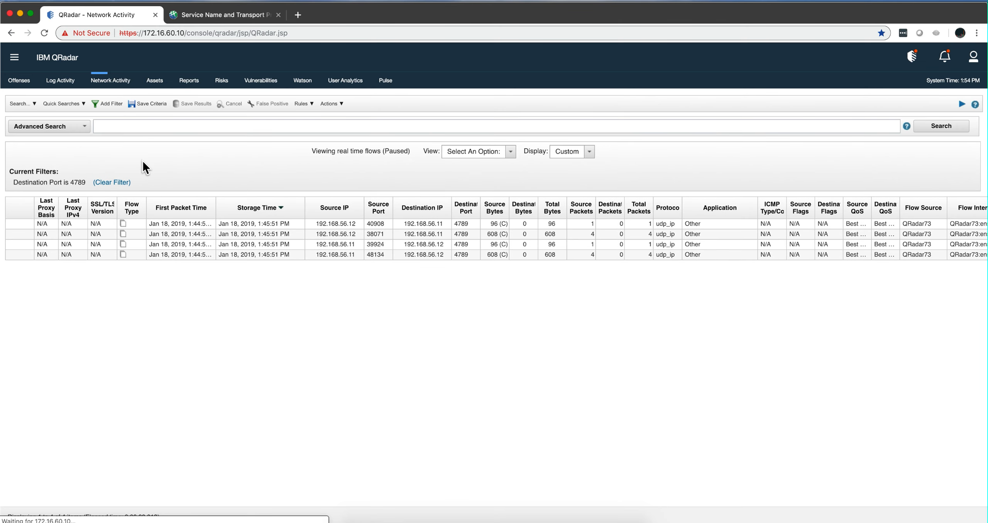
pyautogui.click(511, 152)
pyautogui.click(498, 174)
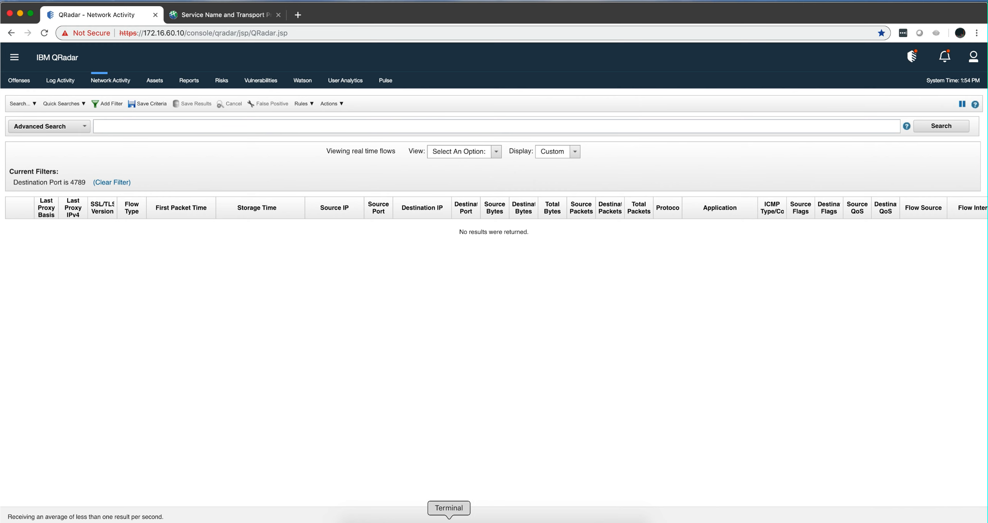
# In the terminal, rerun tcpreplay -i ens33 -M10 Valid_Raw_VXLAN_Ping.pcap and switch back to the QRadar flow list
pyautogui.click(449, 521)
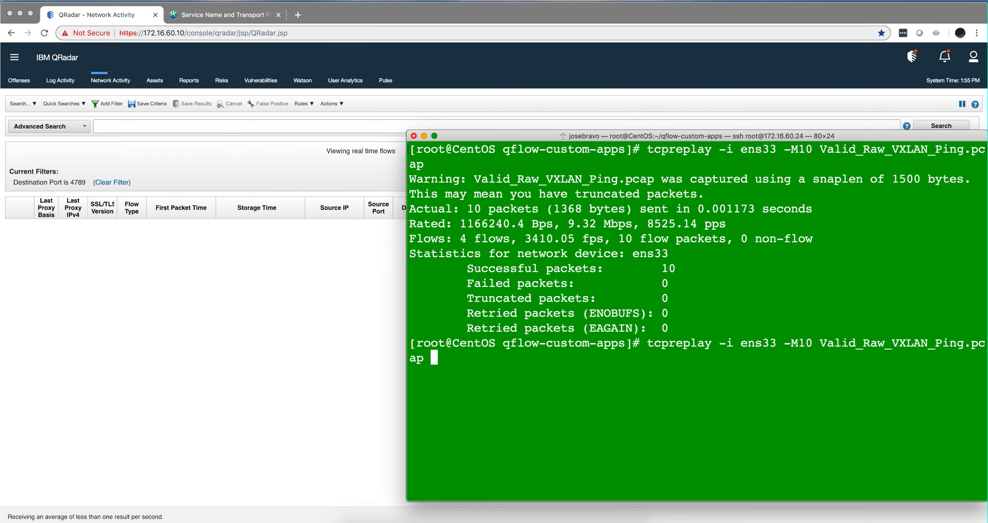
pyautogui.press('Return')
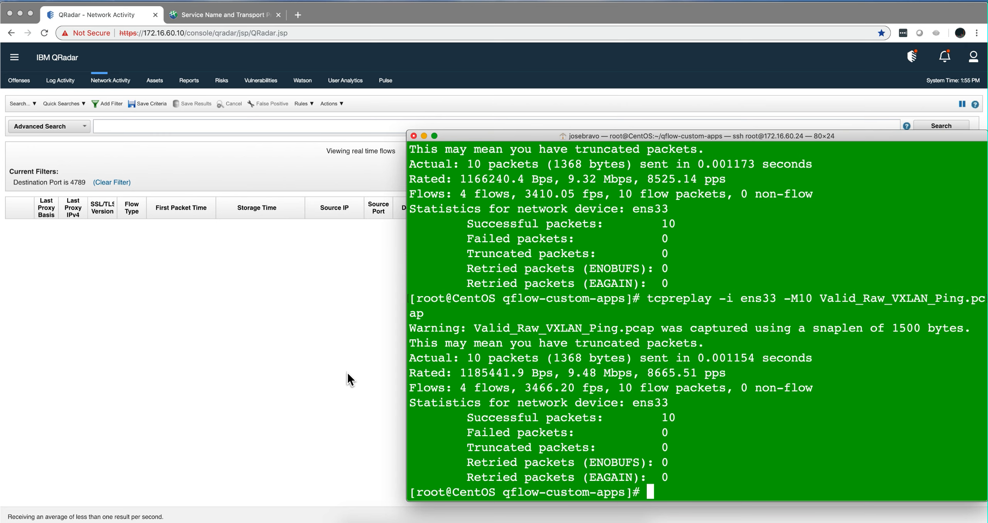
pyautogui.click(277, 386)
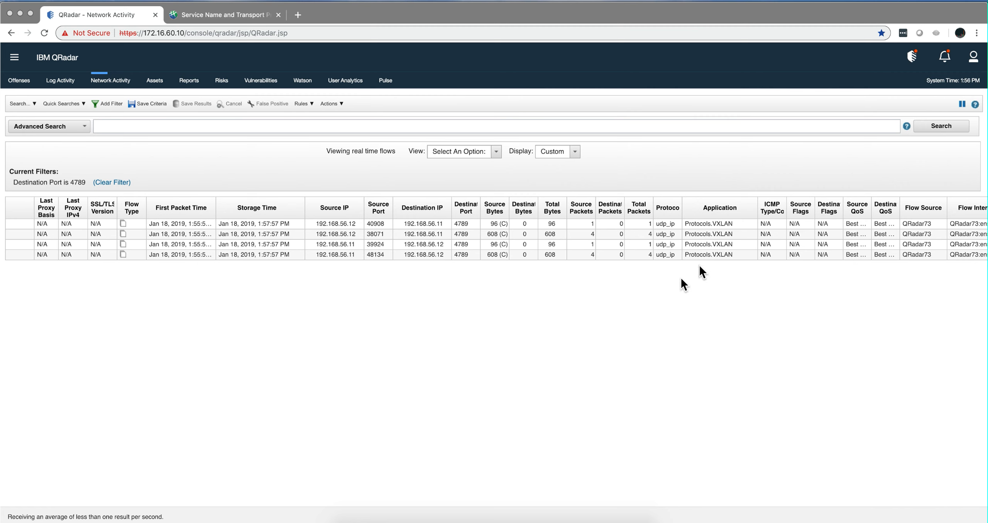
# Pause the real-time flows, open the first flow's details to check its Application field, and return to the results
pyautogui.click(962, 104)
pyautogui.click(962, 104)
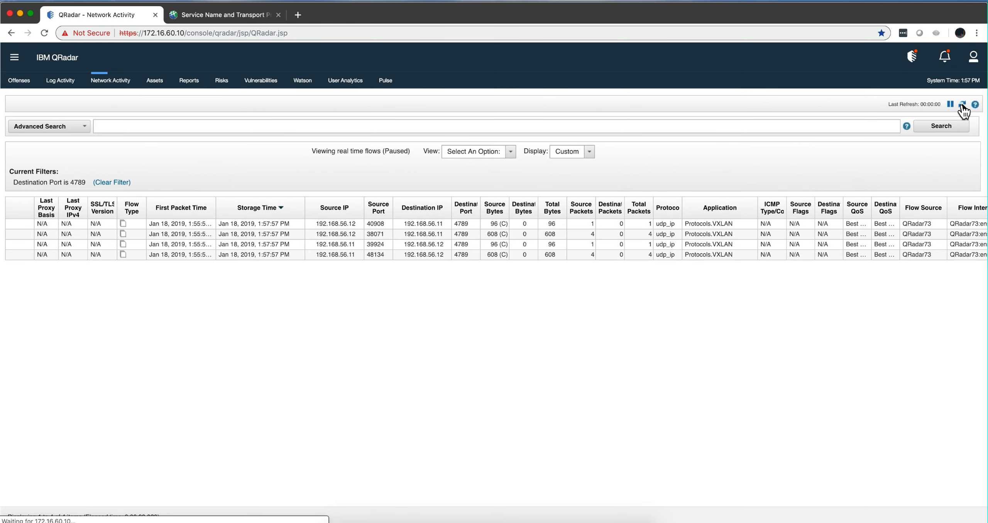
pyautogui.doubleClick(686, 222)
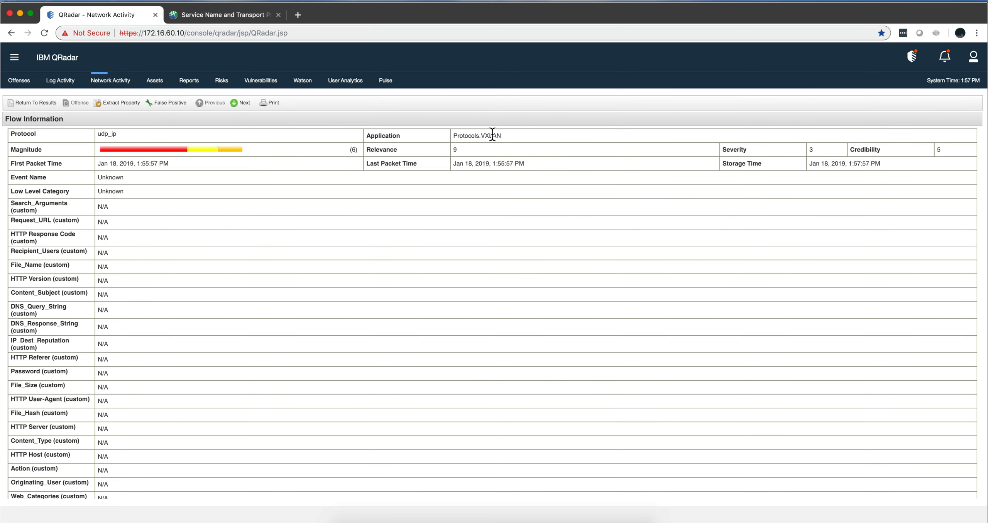
pyautogui.click(41, 103)
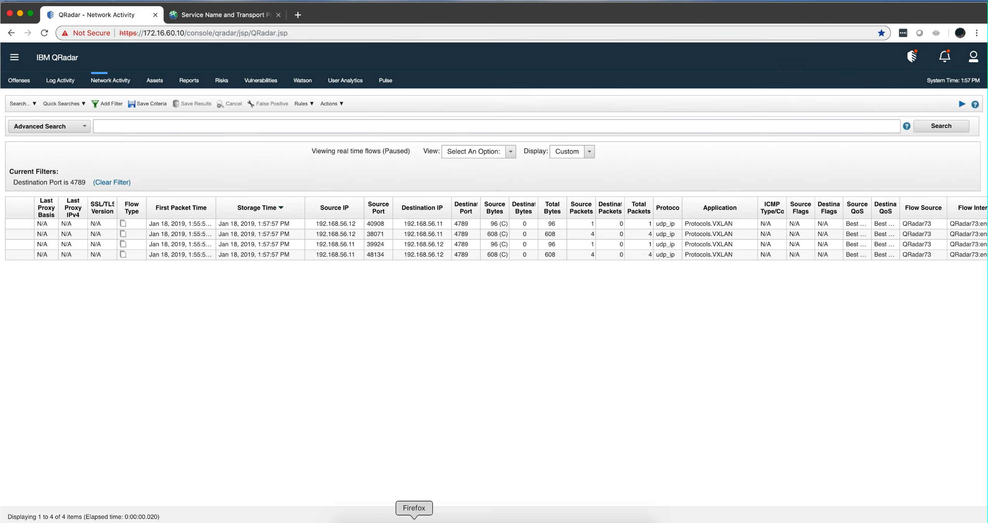
# Switch to Firefox and review the signature file rules and Signatures.xml example on the Defining application signatures page
pyautogui.click(414, 518)
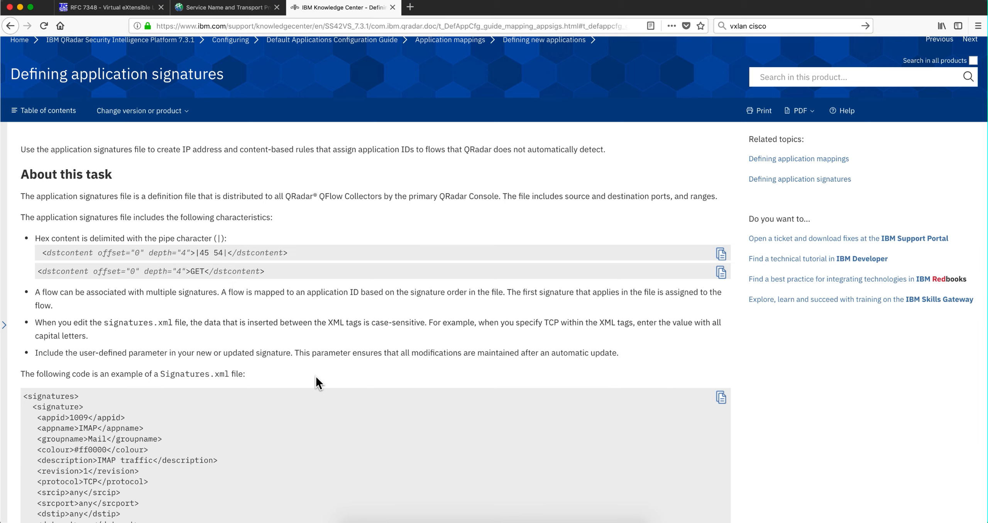
pyautogui.scroll(-4, 316, 382)
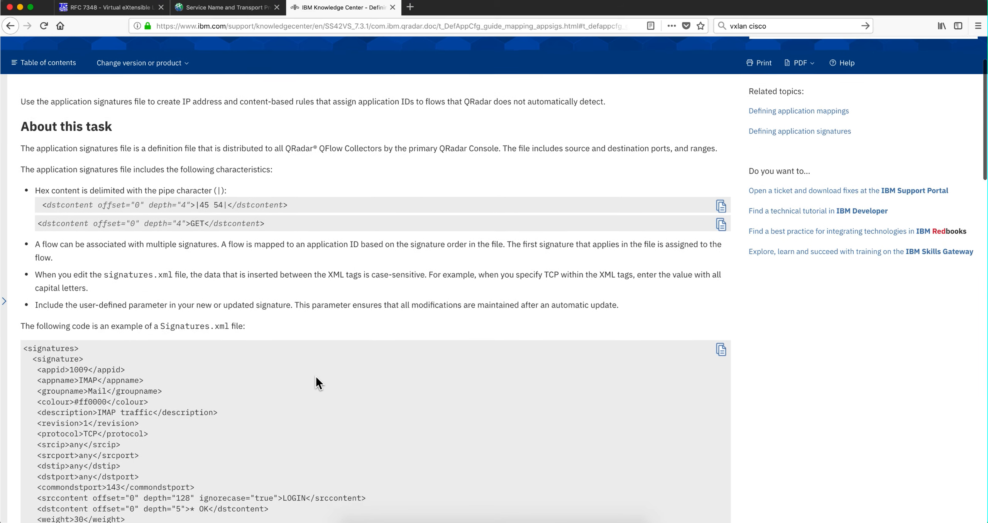
pyautogui.scroll(-4, 316, 377)
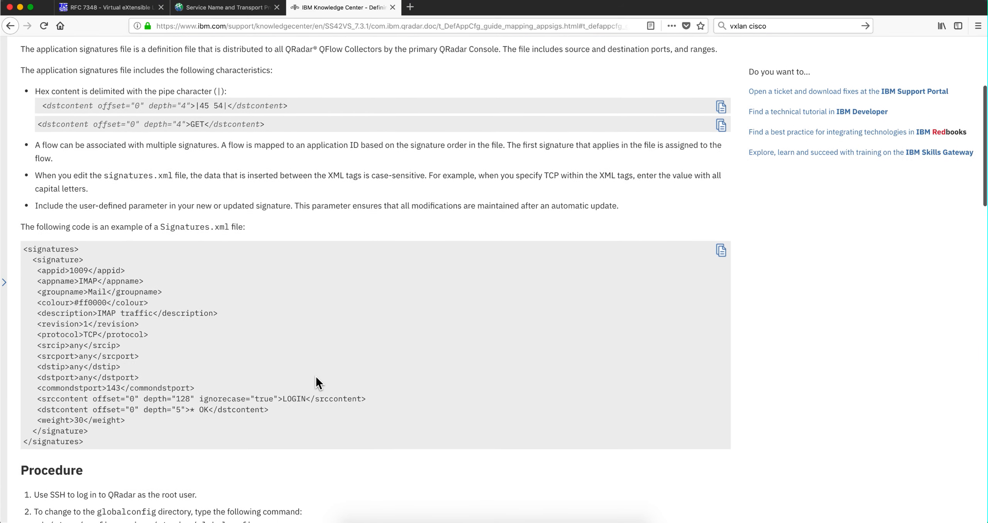